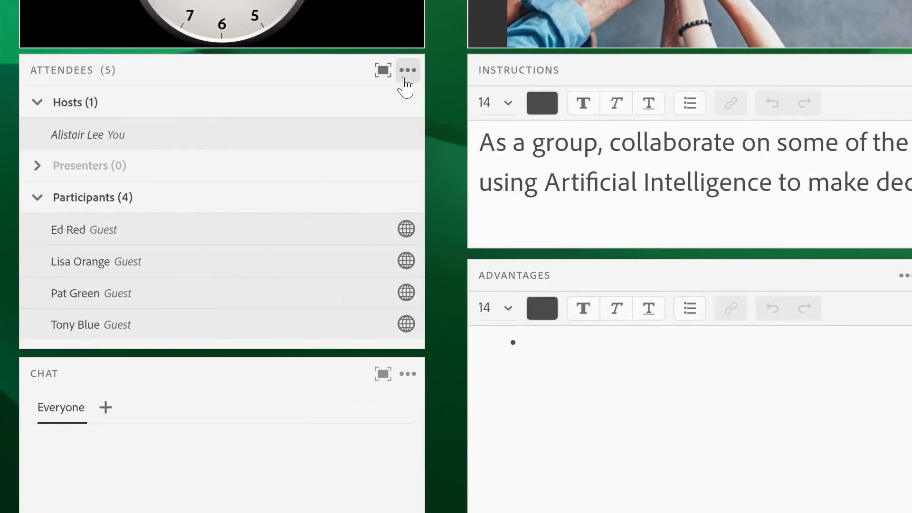
# Show the breakout rooms in the Attendees pod and remove Breakout 3 with all its content
pyautogui.click(405, 74)
pyautogui.click(347, 235)
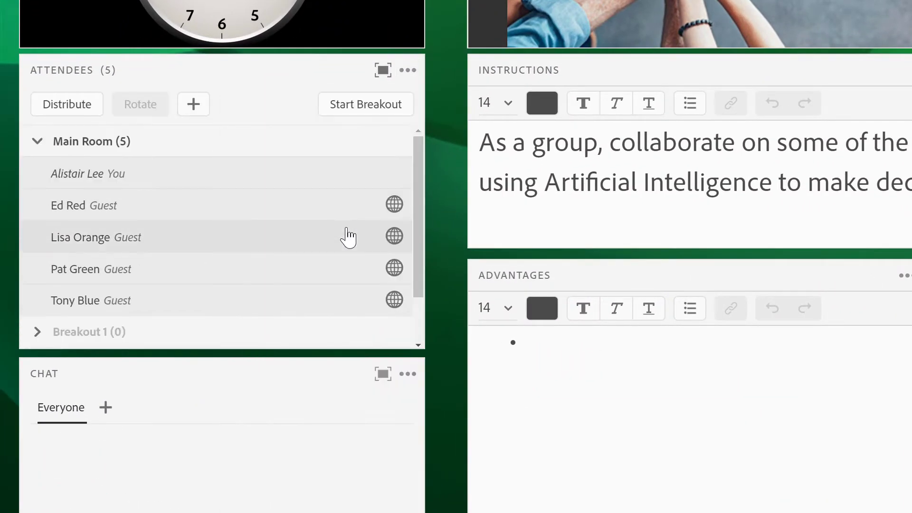
pyautogui.rightClick(346, 236)
pyautogui.scroll(-2, 306, 256)
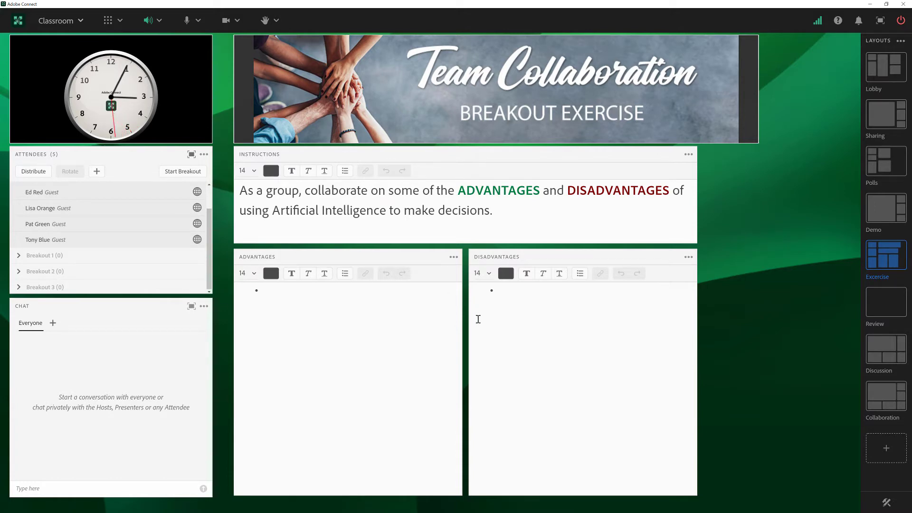
pyautogui.moveTo(525, 95)
pyautogui.click(195, 286)
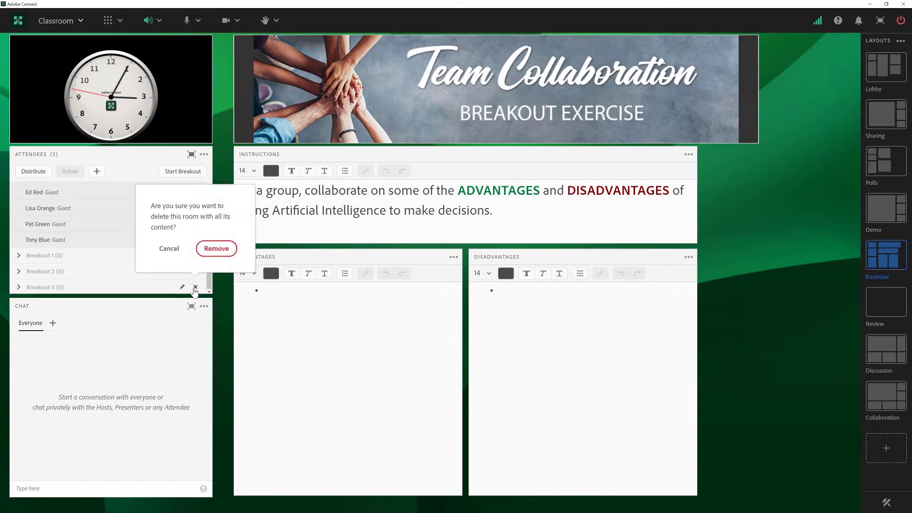
pyautogui.click(209, 251)
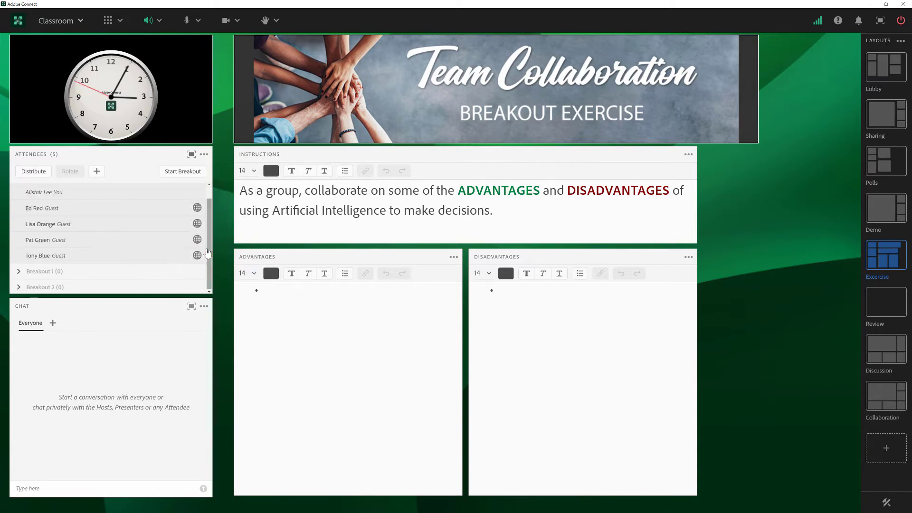
# Start the breakout session and move the host from the Main Room into Breakout 1
pyautogui.click(164, 178)
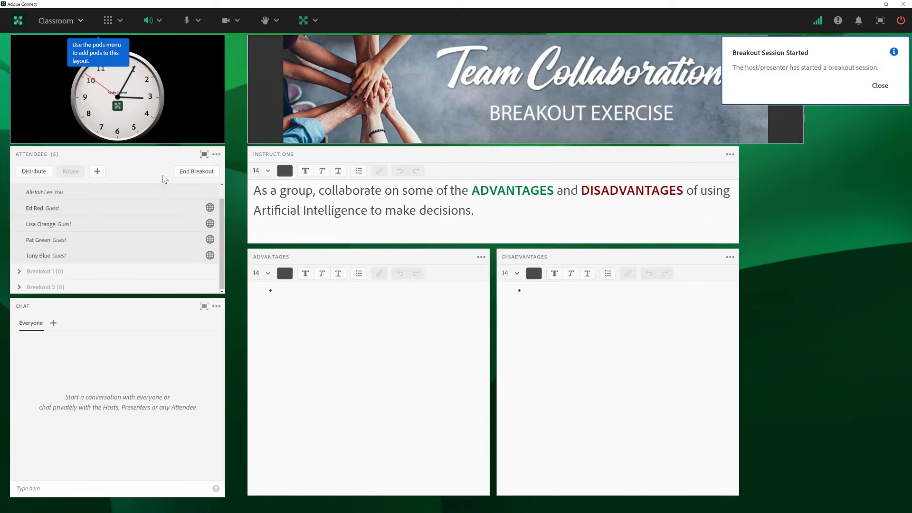
pyautogui.click(103, 259)
pyautogui.click(101, 271)
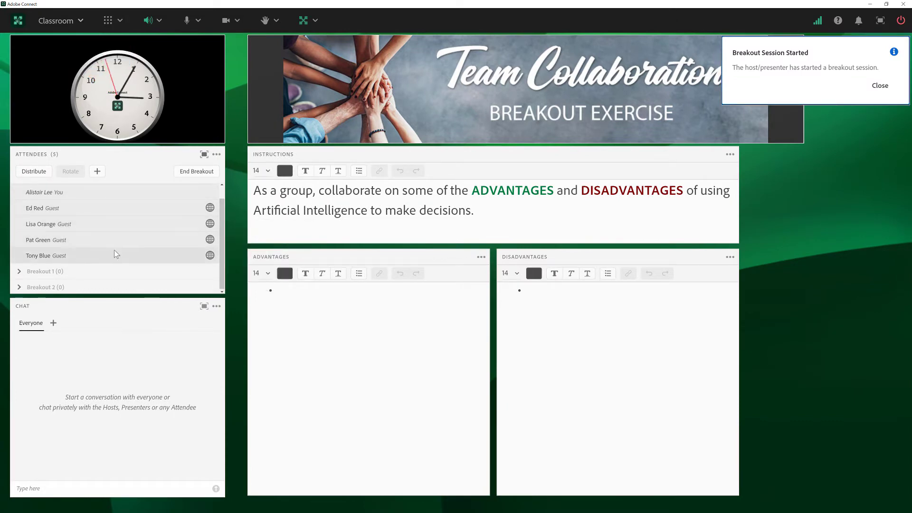
pyautogui.click(50, 228)
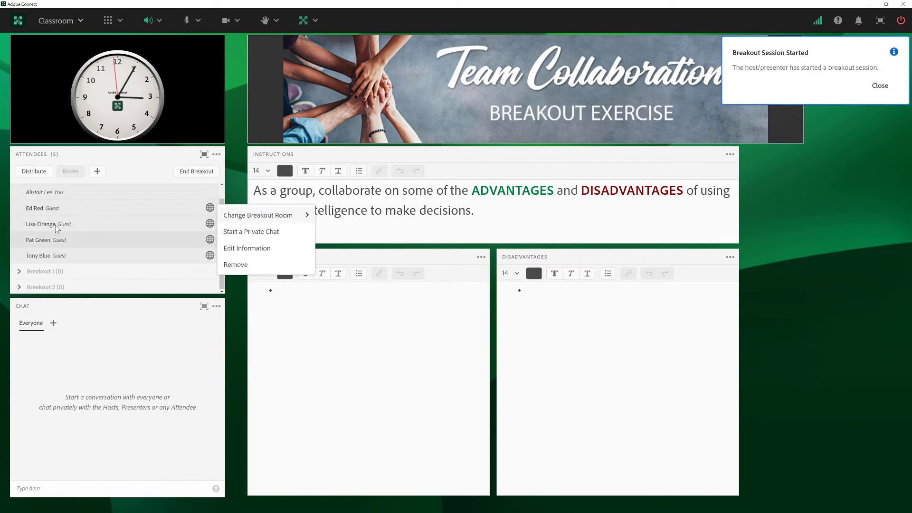
pyautogui.click(58, 224)
pyautogui.click(91, 224)
pyautogui.click(86, 195)
pyautogui.moveTo(87, 195); pyautogui.dragTo(118, 272)
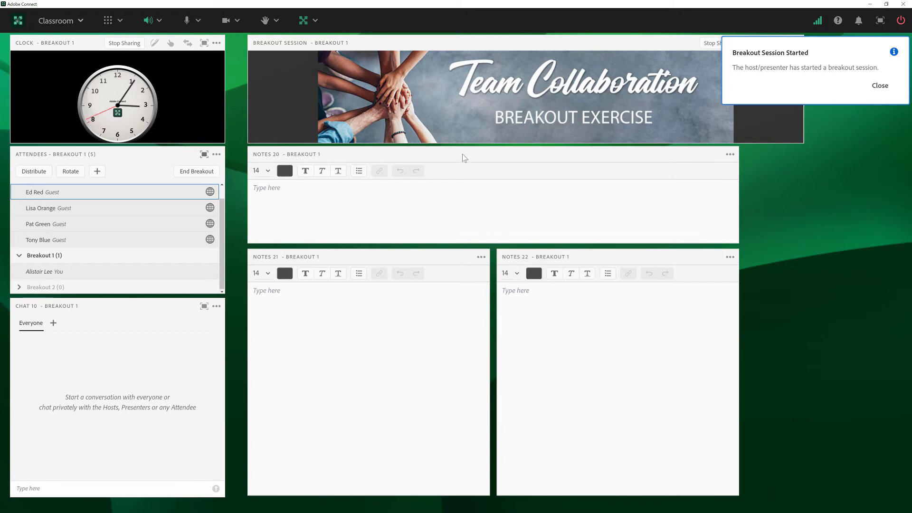
# Replace the Notes 20 pod in Breakout 1 with the existing Instructions notes pod, sized to fill the gap beneath the banner
pyautogui.click(731, 154)
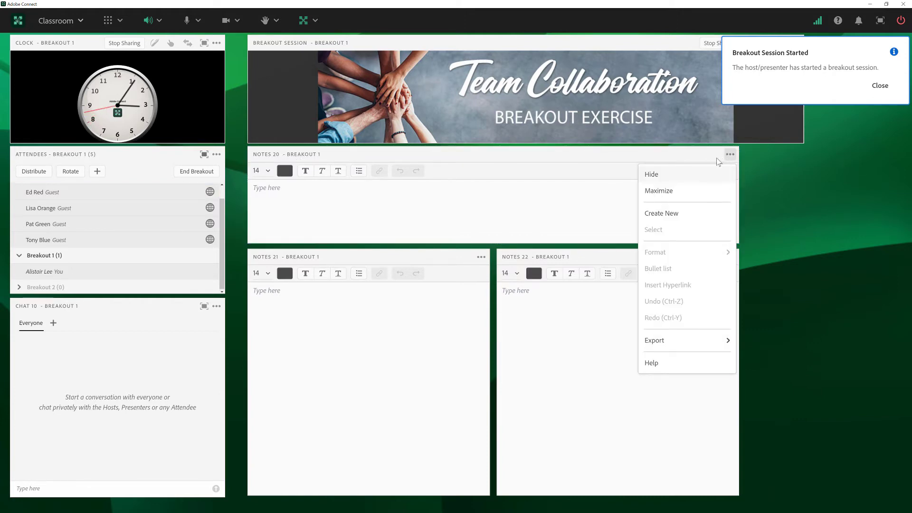
pyautogui.click(693, 179)
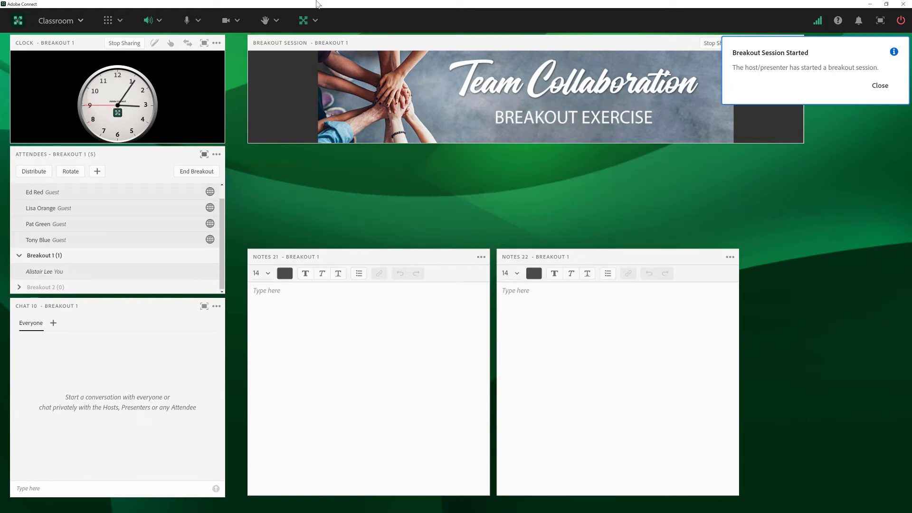
pyautogui.click(120, 21)
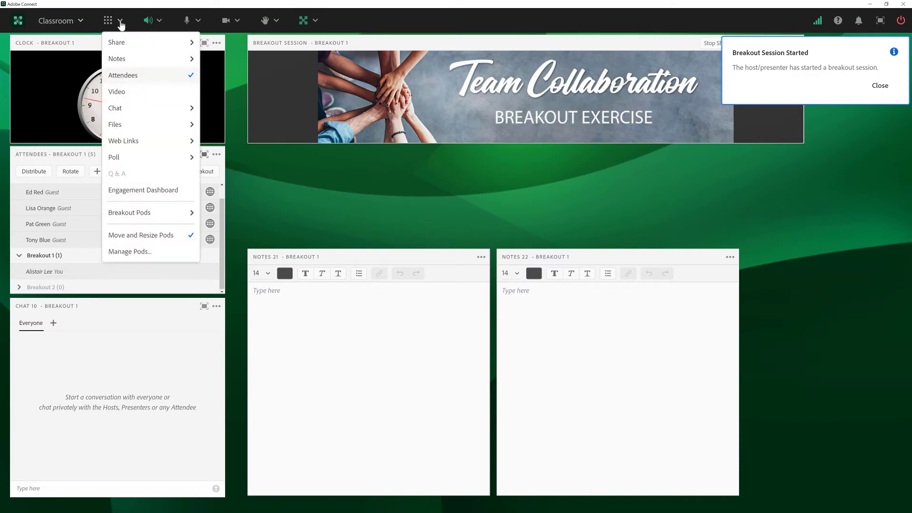
pyautogui.moveTo(142, 59)
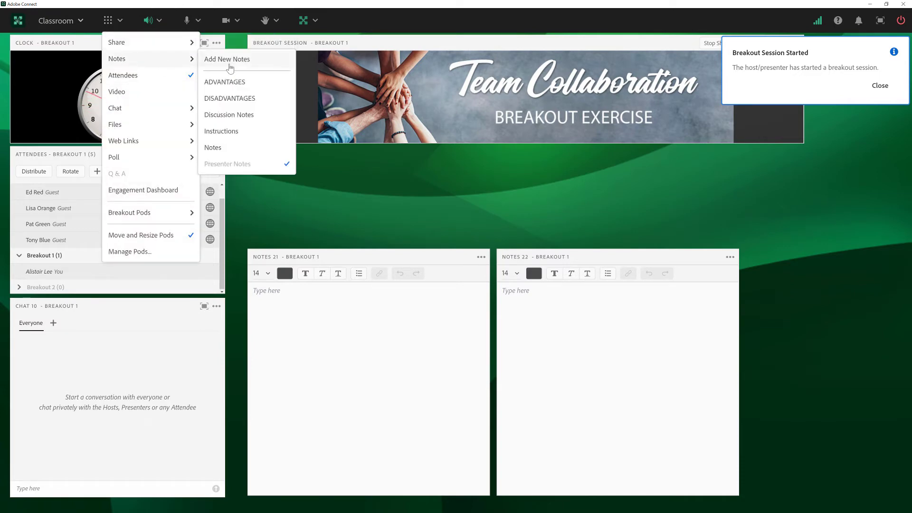
pyautogui.click(231, 131)
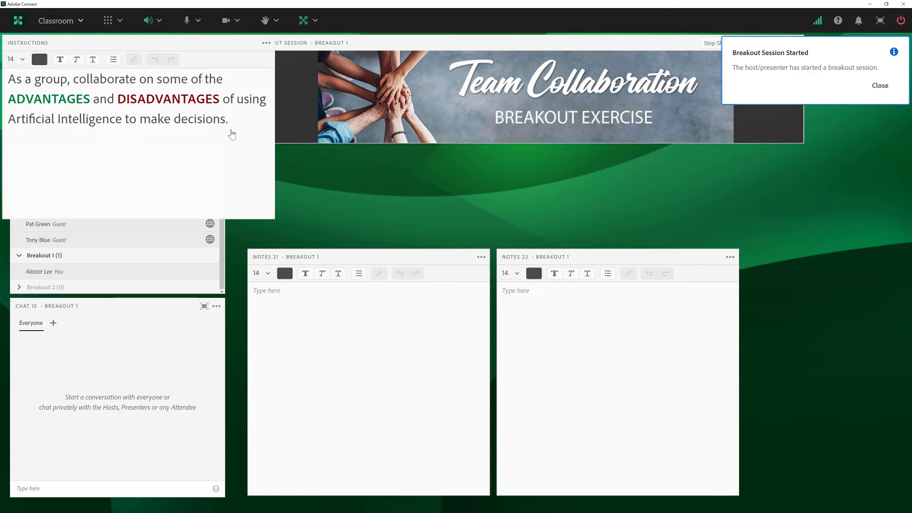
pyautogui.moveTo(190, 45); pyautogui.dragTo(434, 160)
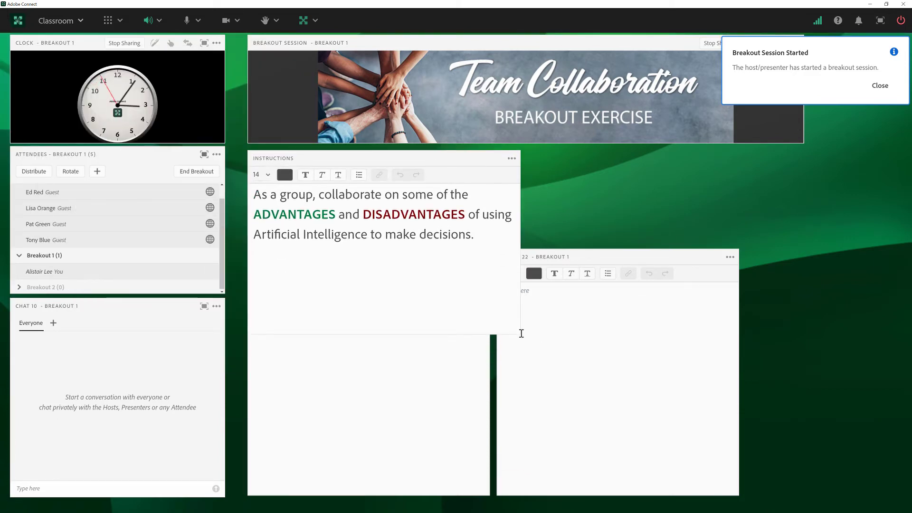
pyautogui.moveTo(521, 333); pyautogui.dragTo(737, 246)
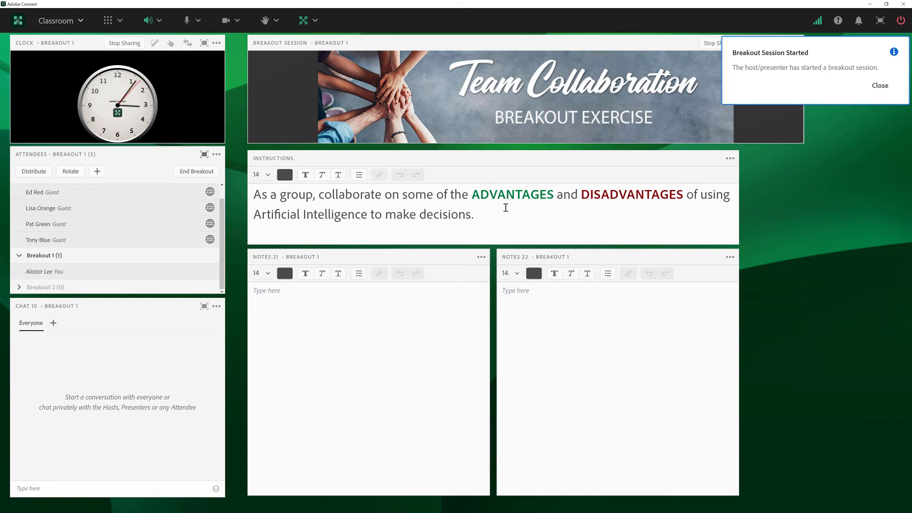
# Rename the Notes 21 pod to ADVANTAGES and the Notes 22 pod to DISADVANTAGES in Breakout 1
pyautogui.doubleClick(273, 259)
pyautogui.press('BackSpace')
pyautogui.write('ADVANTAGES')
pyautogui.press('Return')
pyautogui.doubleClick(520, 258)
pyautogui.write('DISADVANTAGES')
pyautogui.press('Return')
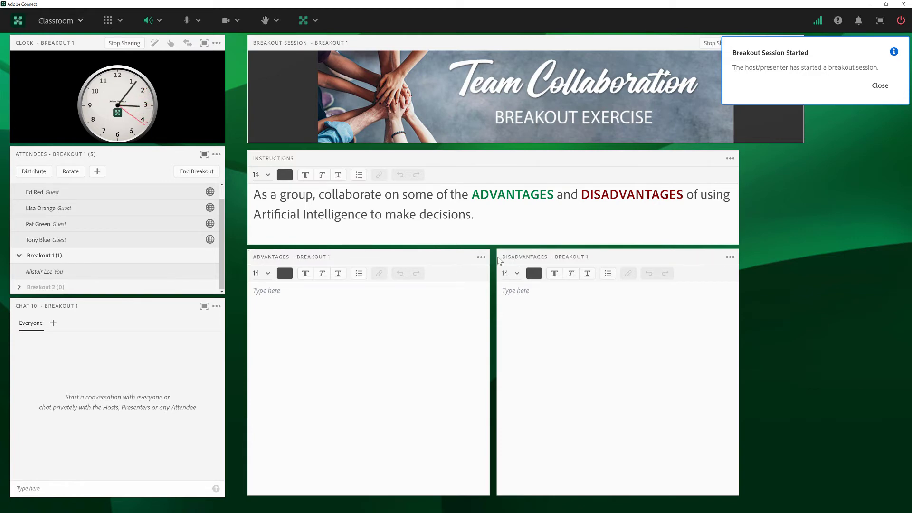
# Move the host into Breakout 2 and replace its Notes 23 pod with the existing Instructions notes pod
pyautogui.moveTo(101, 273); pyautogui.dragTo(108, 288)
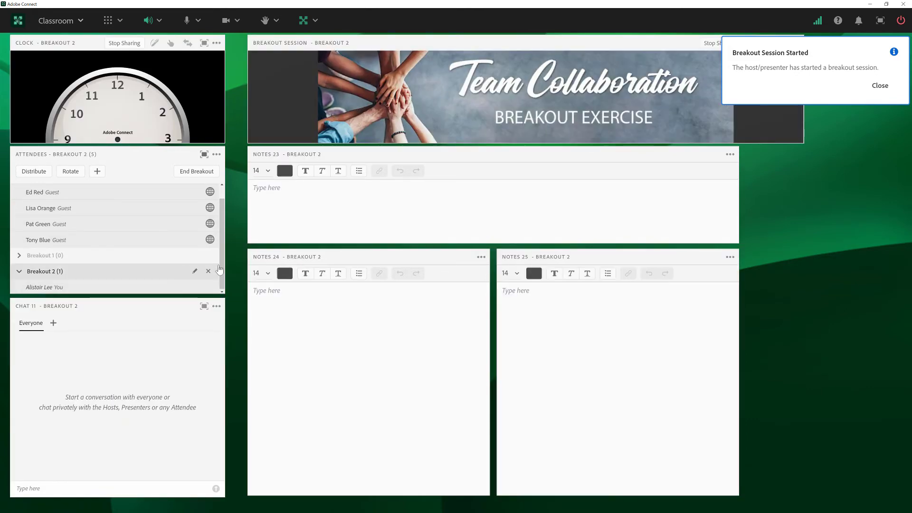
pyautogui.click(730, 154)
pyautogui.click(688, 176)
pyautogui.click(108, 20)
pyautogui.moveTo(122, 57)
pyautogui.click(234, 116)
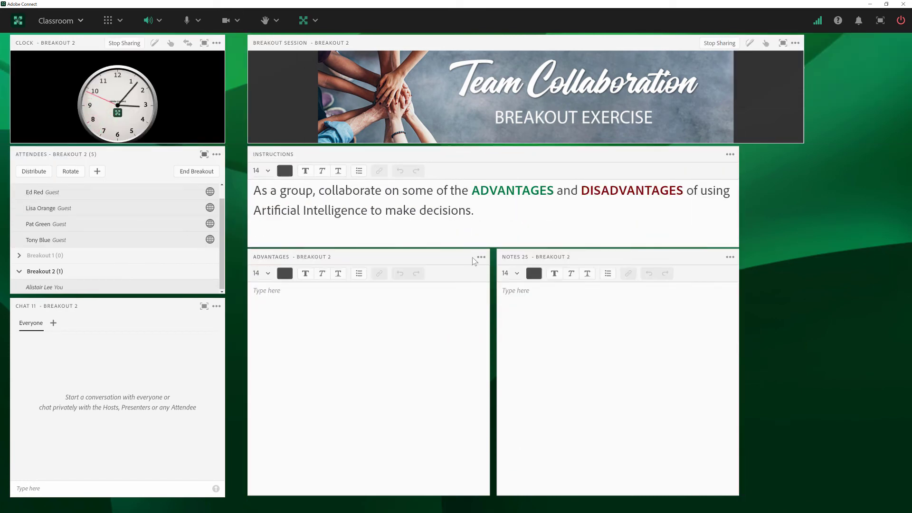
# Rename the Notes 25 pod in Breakout 2 to DISADVANTAGES
pyautogui.doubleClick(513, 257)
pyautogui.write('Disadvantages')
pyautogui.press('Return')
# Add the existing Ring When Finished share pod to Breakout 2 and place it in the empty area beside the notes pods
pyautogui.click(119, 26)
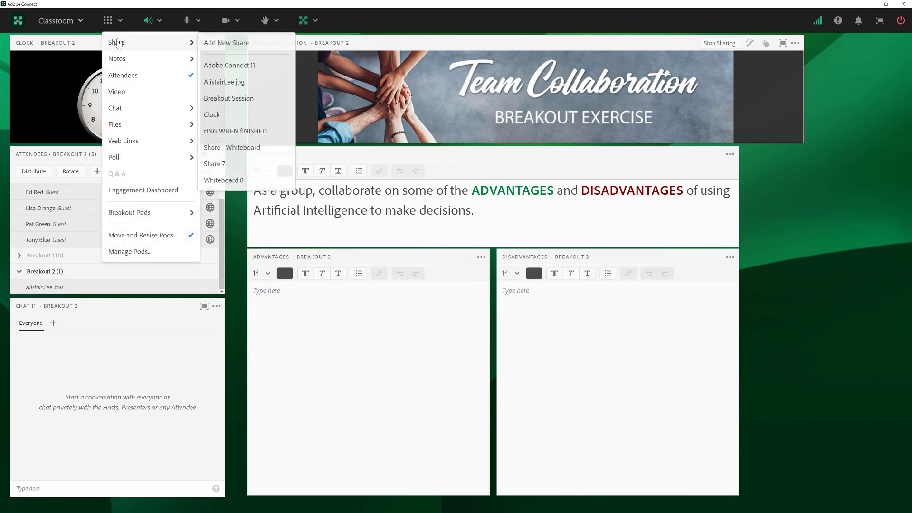
pyautogui.moveTo(123, 47)
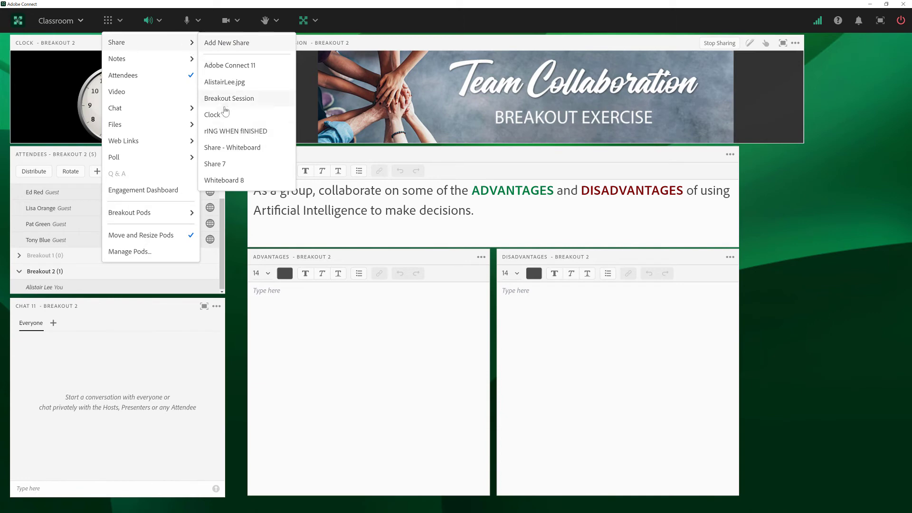
pyautogui.click(229, 132)
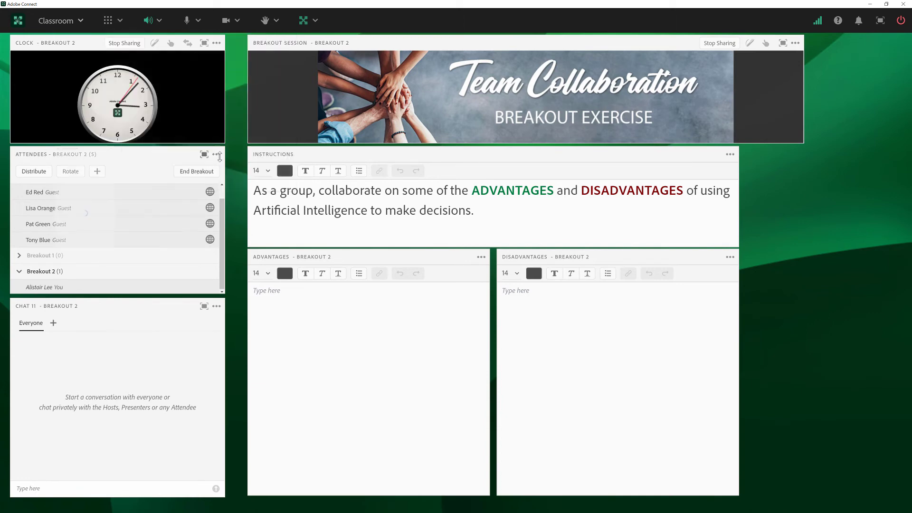
pyautogui.moveTo(91, 44); pyautogui.dragTo(832, 159)
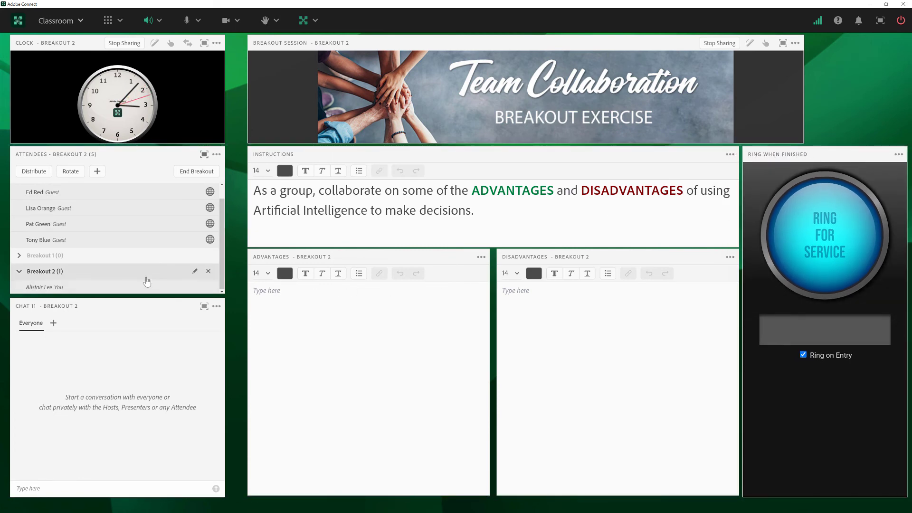
# Move the host to Breakout 1 and place the Ring When Finished share pod in the empty area beside its notes pods
pyautogui.moveTo(124, 287); pyautogui.dragTo(142, 257)
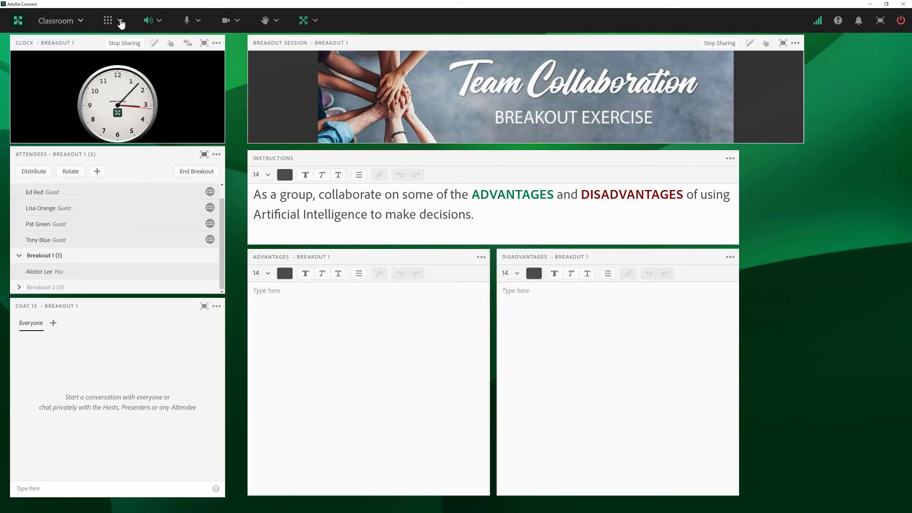
pyautogui.click(121, 21)
pyautogui.moveTo(145, 43)
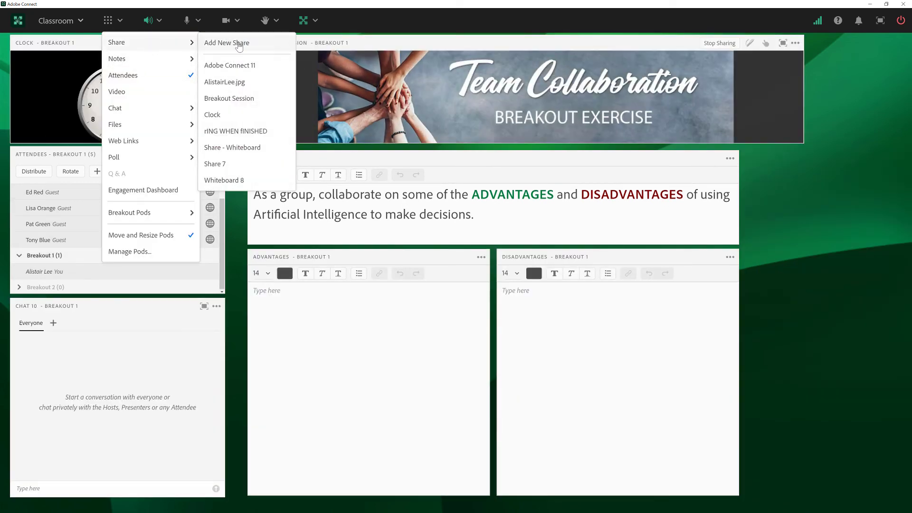
pyautogui.click(247, 131)
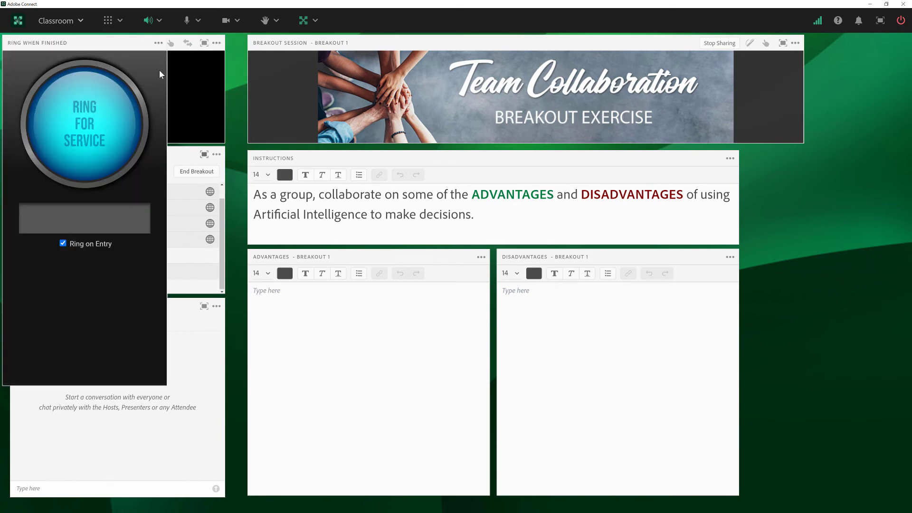
pyautogui.moveTo(80, 49); pyautogui.dragTo(836, 157)
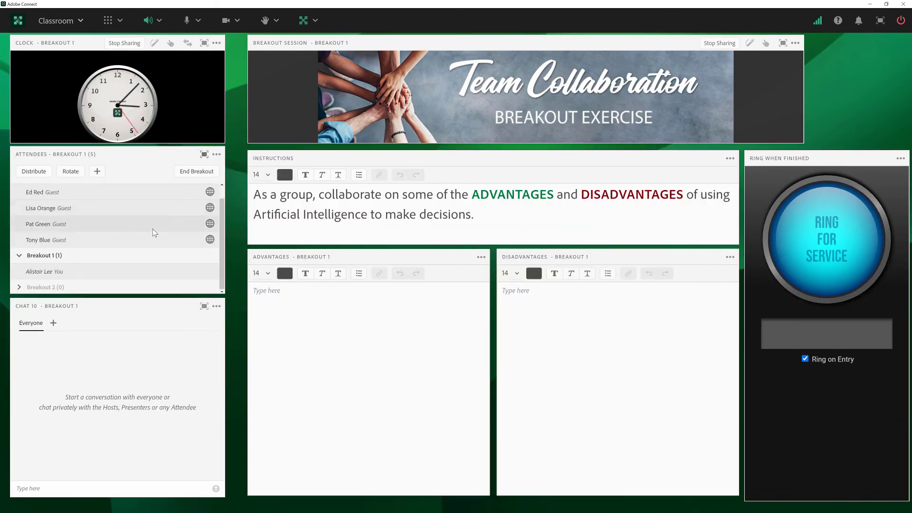
# Return the host to the Main Room and add the Ring When Finished share pod to its layout
pyautogui.moveTo(122, 274); pyautogui.dragTo(125, 198)
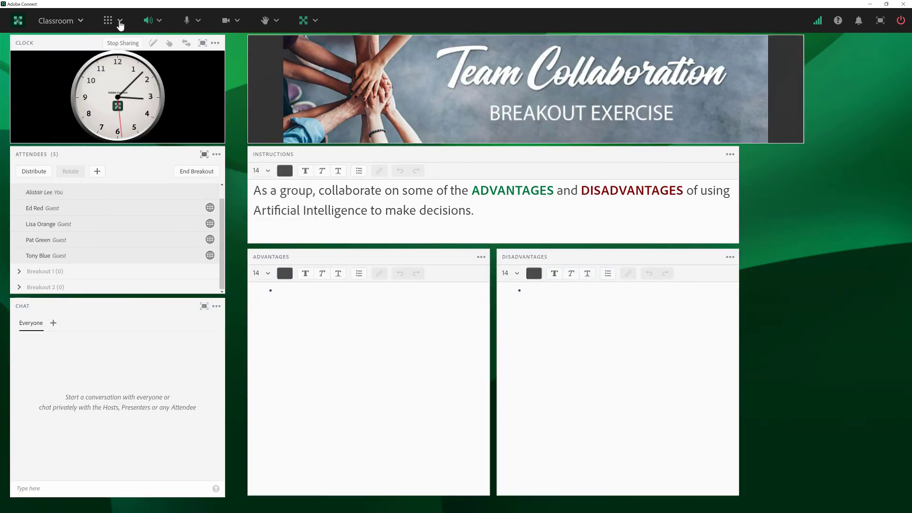
pyautogui.click(119, 21)
pyautogui.moveTo(128, 47)
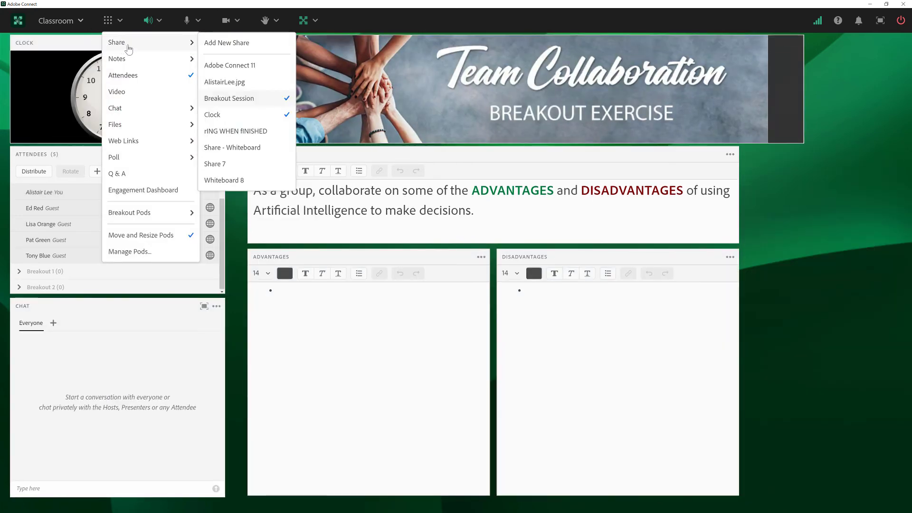
pyautogui.click(243, 132)
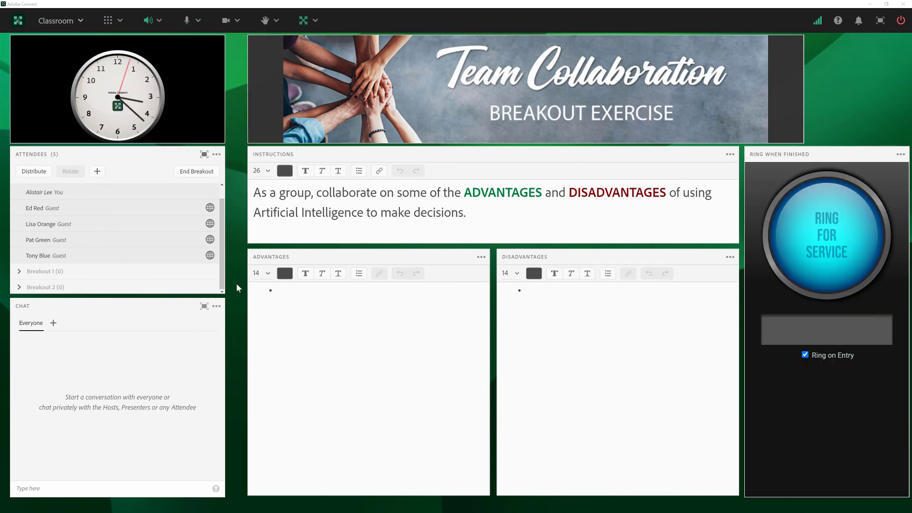
# Append the sentence "Ring the bell when finished." to the end of the text in the Instructions pod
pyautogui.click(522, 219)
pyautogui.write('Ring the bell w')
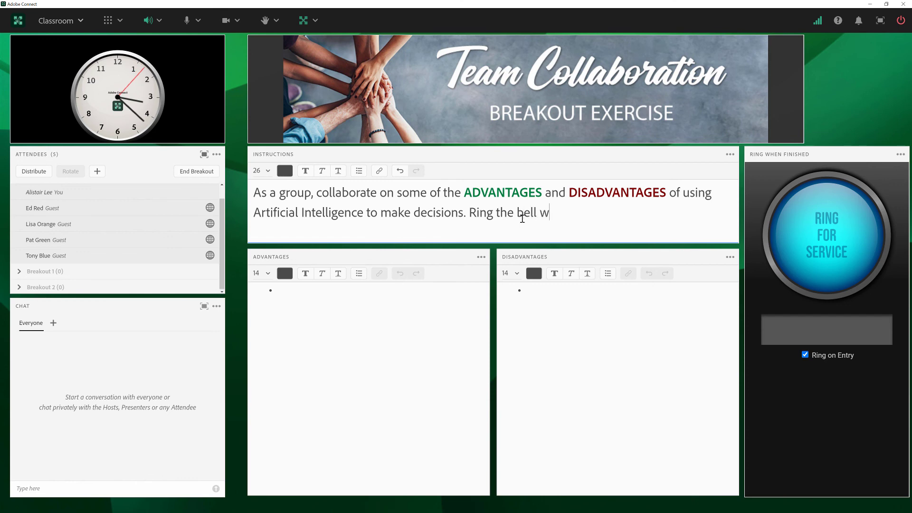
pyautogui.write('hen finished.')
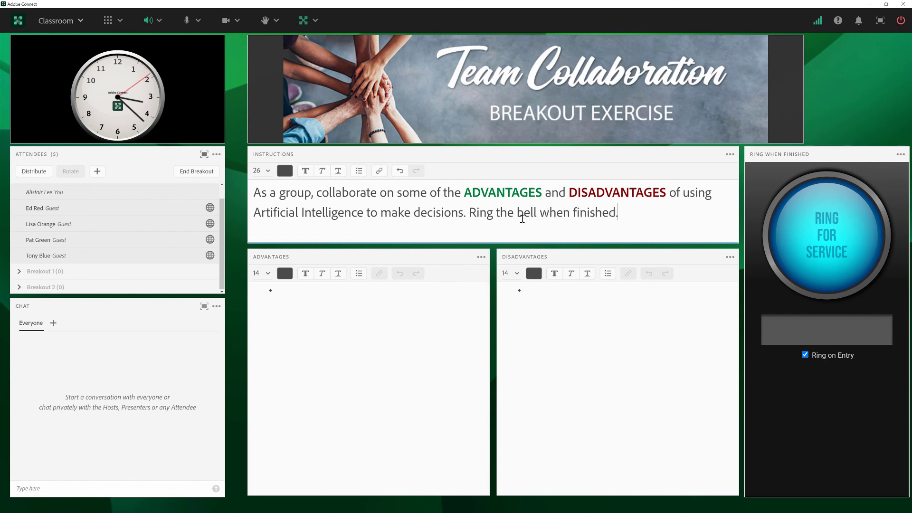
# Visit Breakout 1 and Breakout 2 as host to check the Instructions text in each room
pyautogui.moveTo(108, 193); pyautogui.dragTo(108, 270)
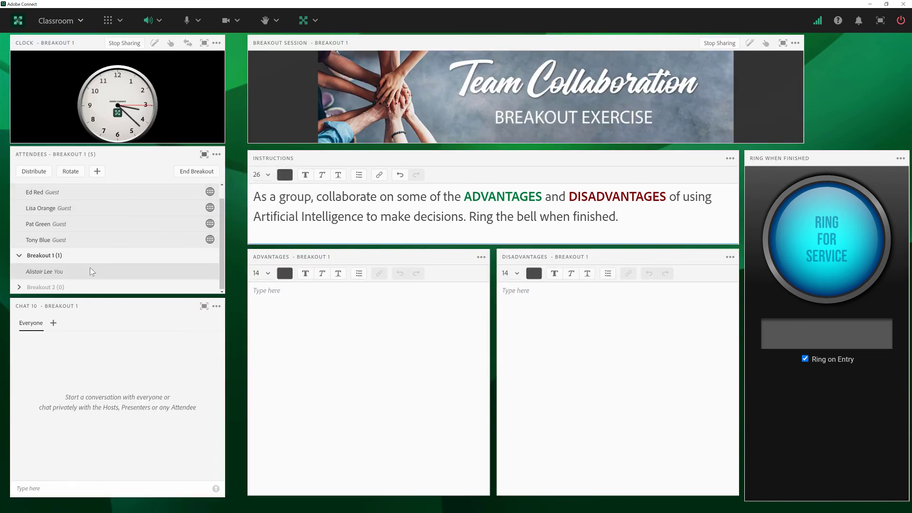
pyautogui.moveTo(91, 271); pyautogui.dragTo(100, 287)
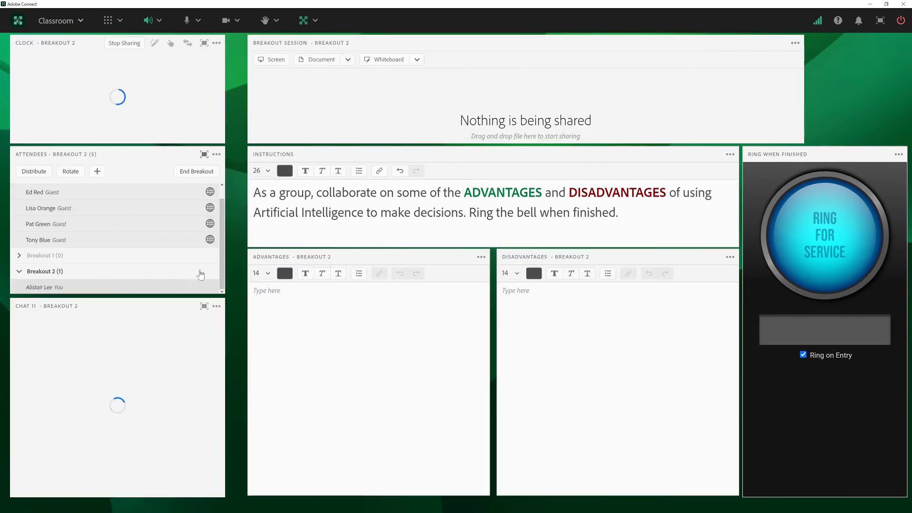